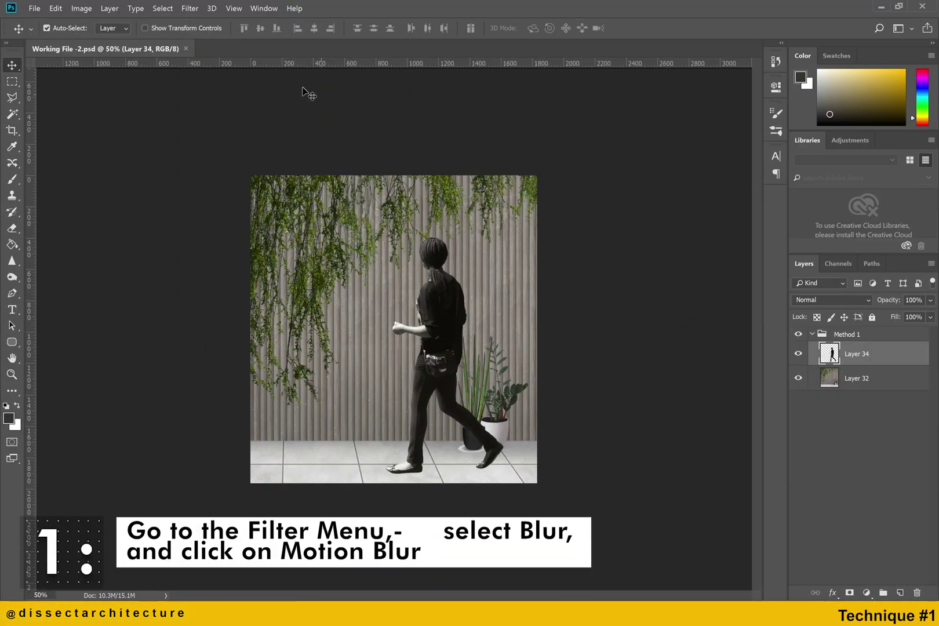
Open the Motion Blur filter for the walking figure and toggle its preview to compare.
left_click(185, 9)
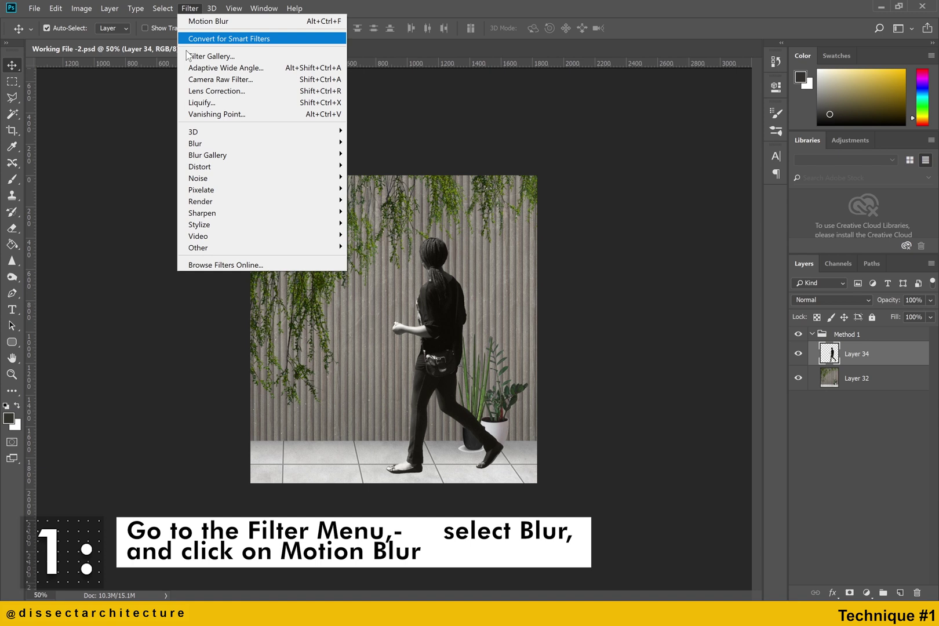
mouse_move(210, 149)
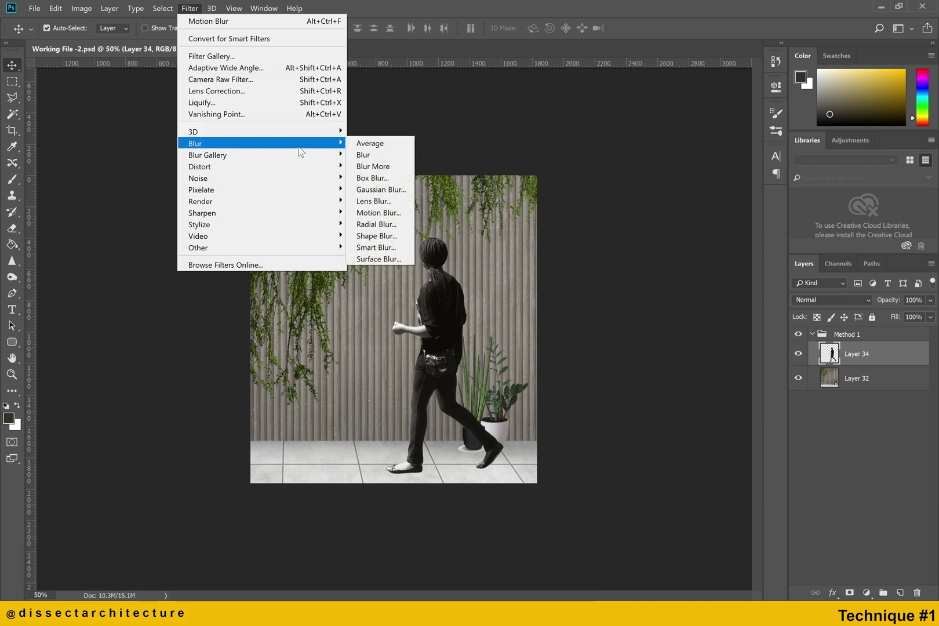
left_click(390, 214)
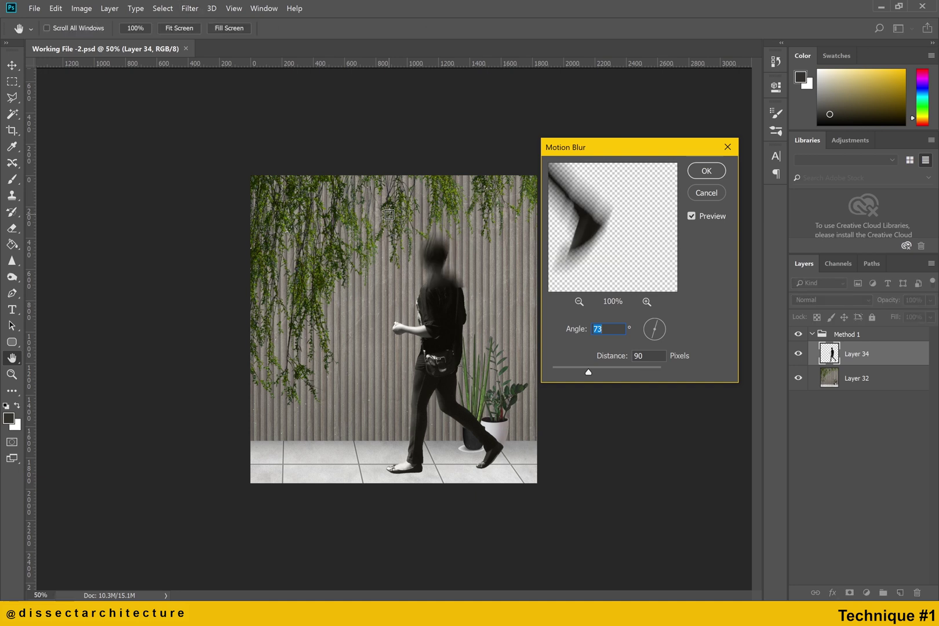
left_click(690, 216)
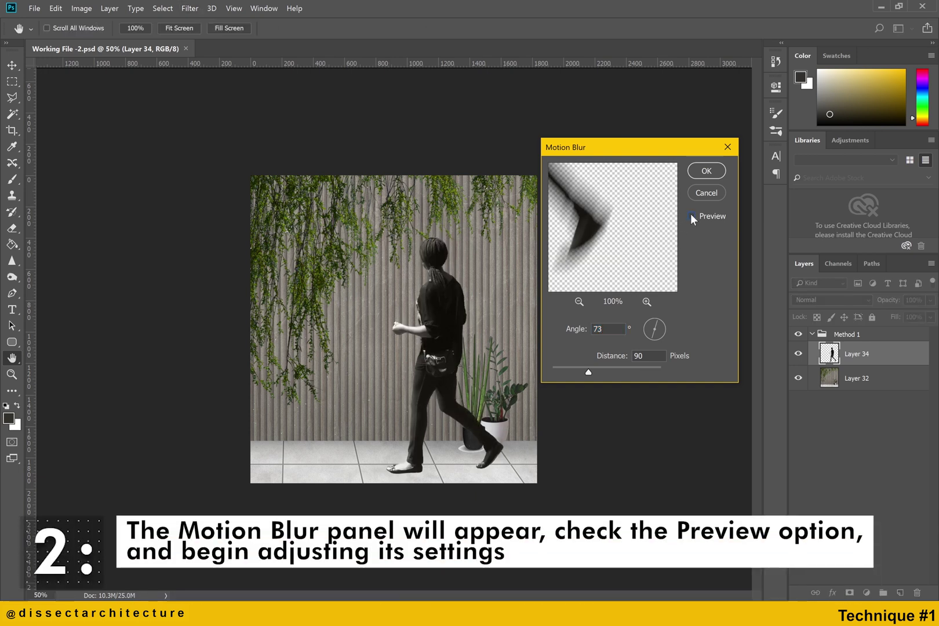
left_click(691, 215)
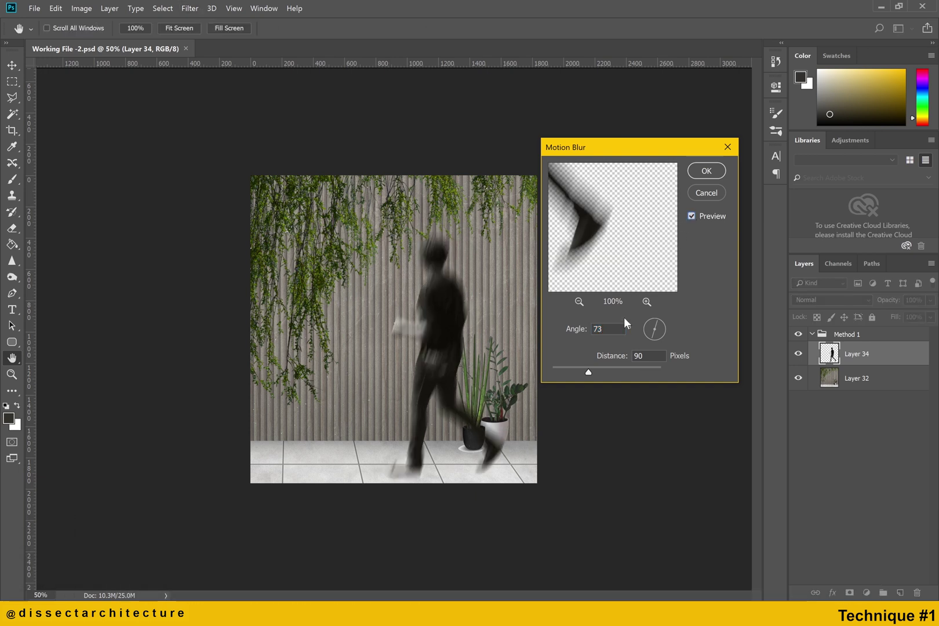
Set the Motion Blur angle to 0° and distance to 50 pixels, then apply it.
left_click(607, 328)
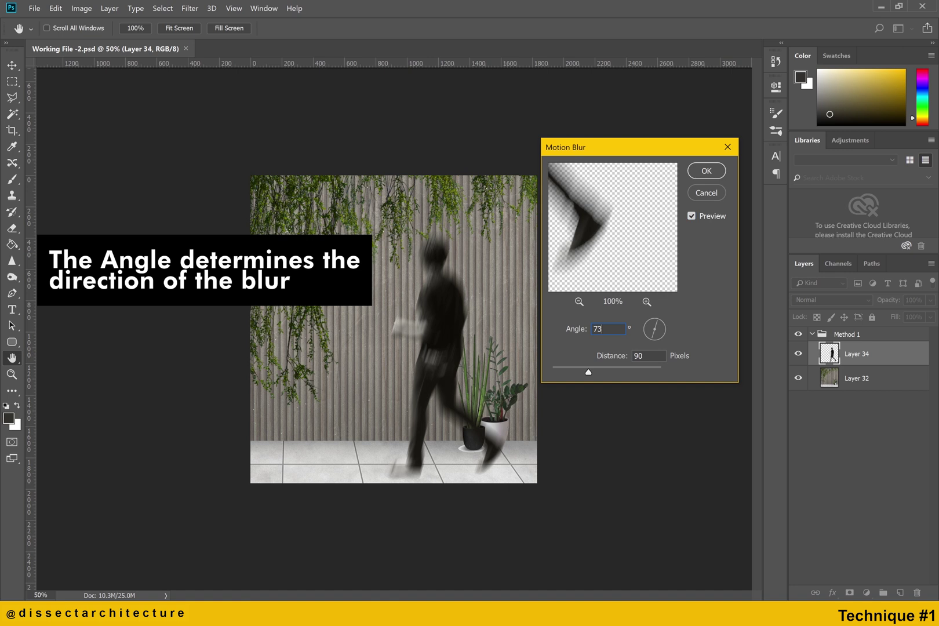
key("BackSpace")
key("BackSpace")
key("BackSpace")
type("90")
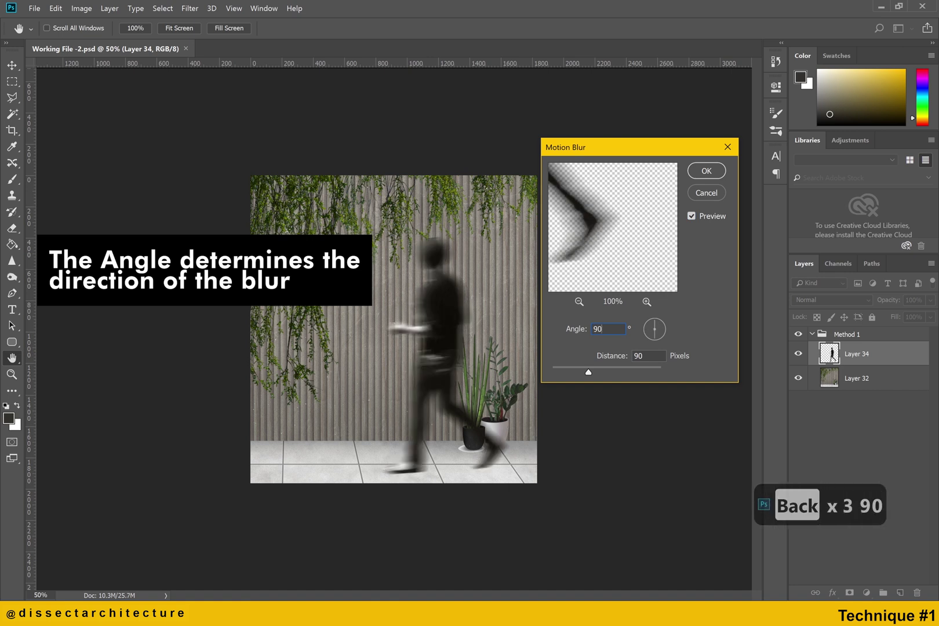
key("BackSpace")
key("BackSpace")
type("0")
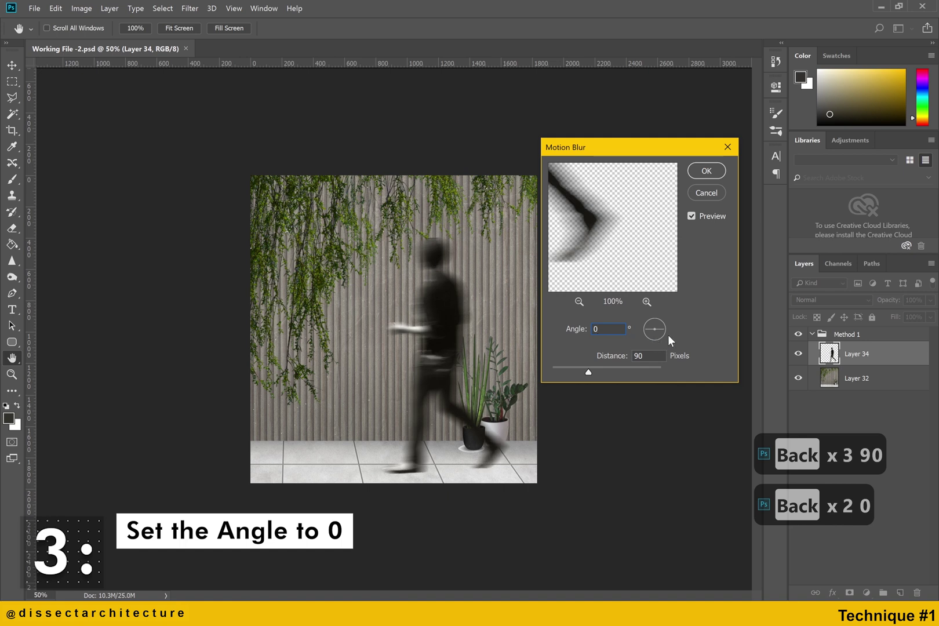
left_click_drag(588, 371, 565, 374)
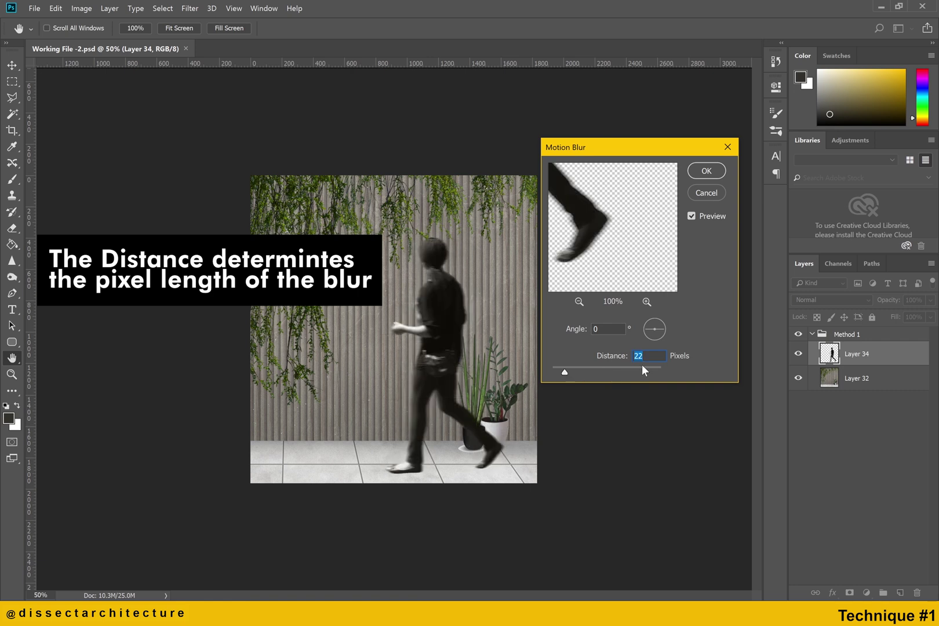
type("50")
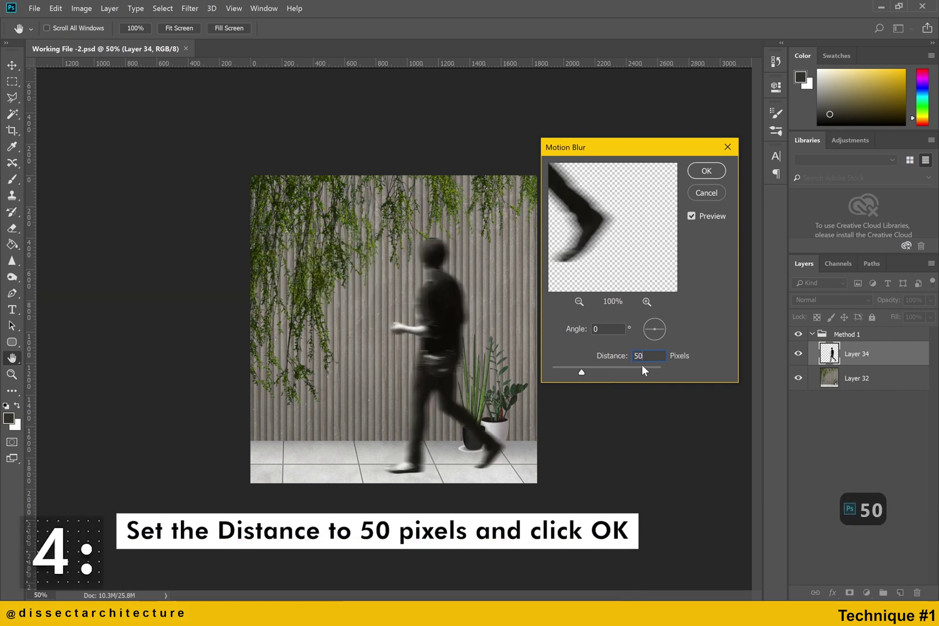
key("Return")
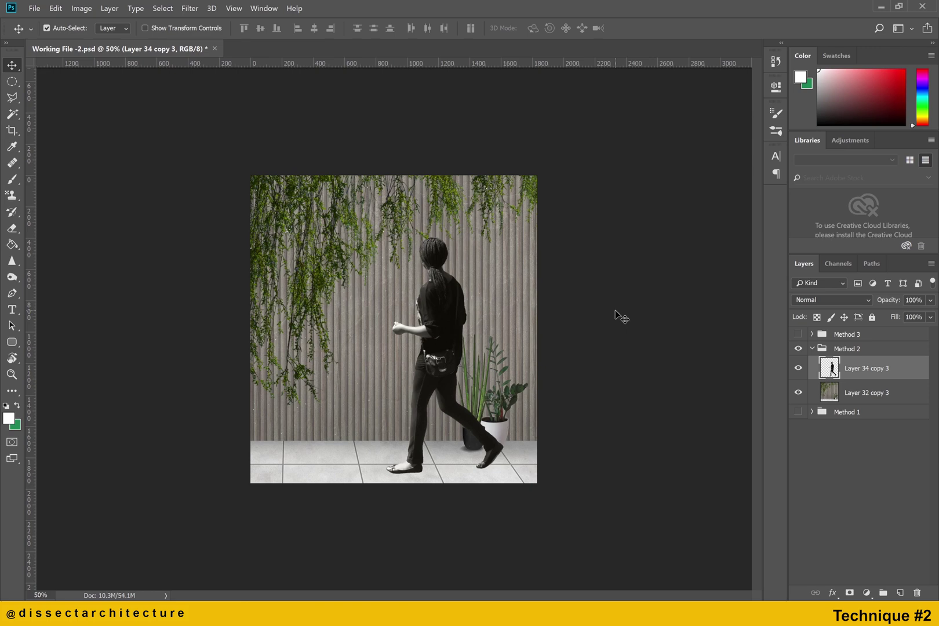
Bring up the Blur Gallery submenu under Filter for the Method 2 figure copy.
left_click(184, 9)
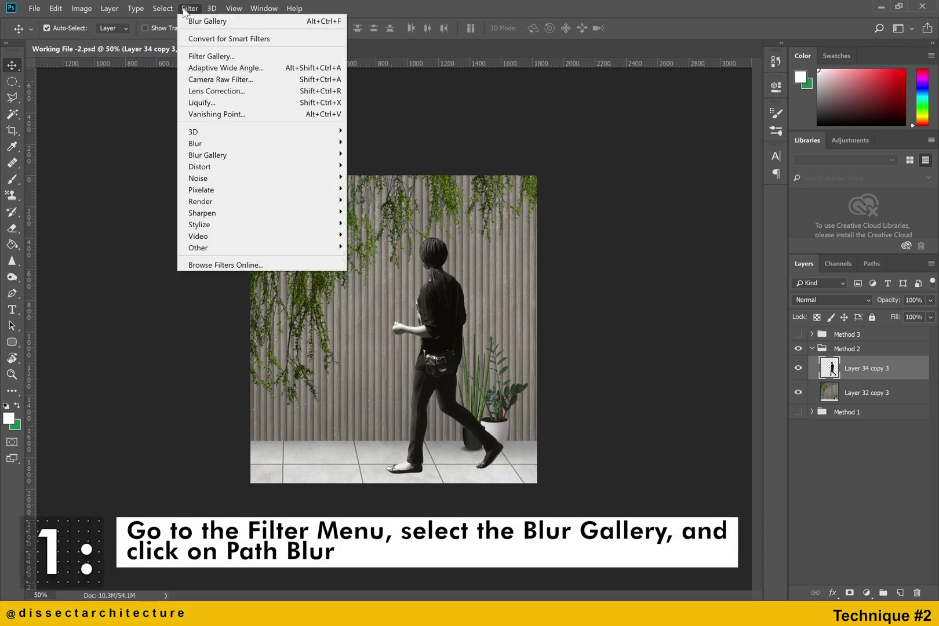
mouse_move(254, 159)
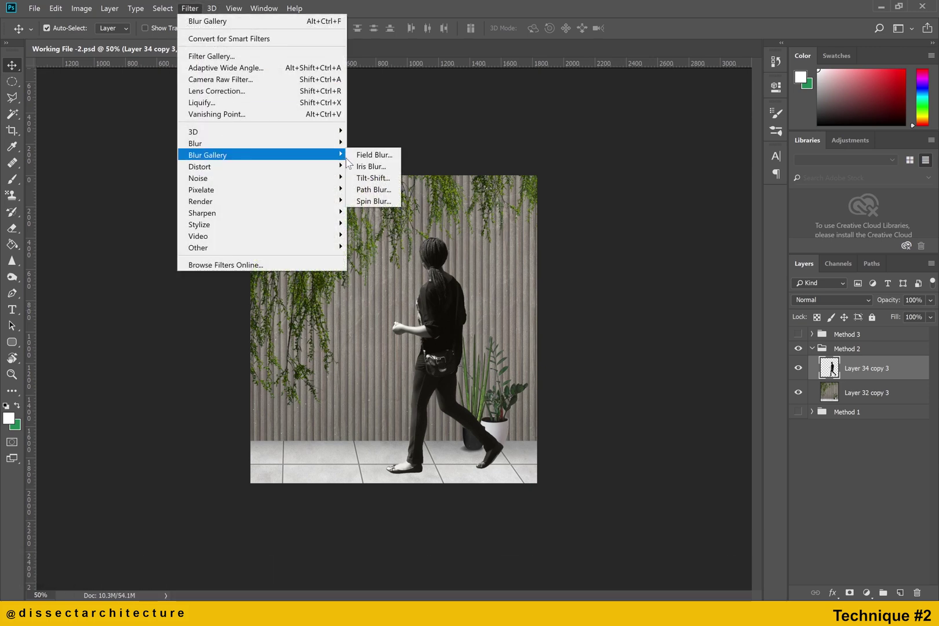
Start a Path Blur, stretch the path toward the plant, curve it downward, and raise Speed to 140%.
left_click(373, 189)
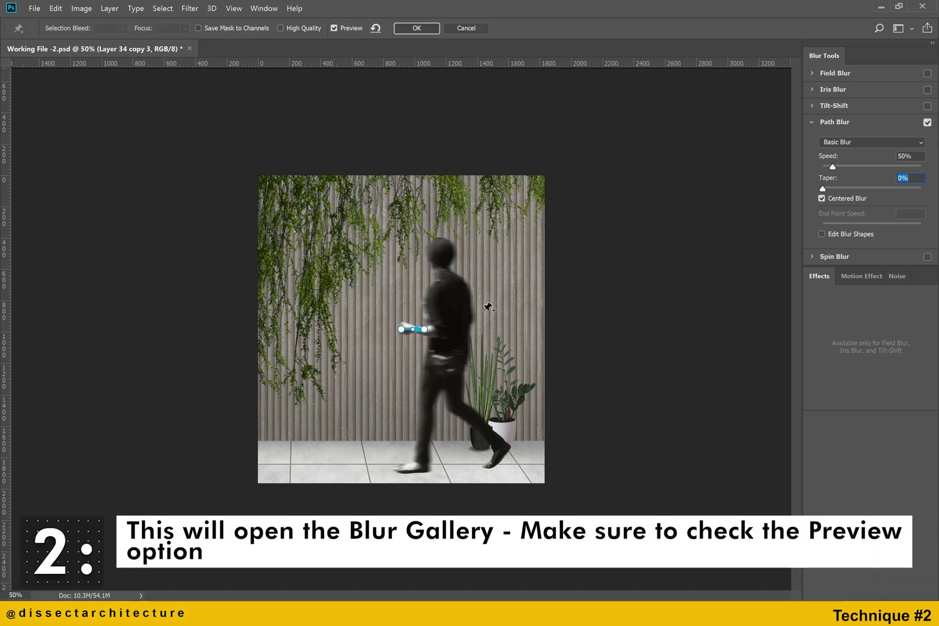
left_click(927, 122)
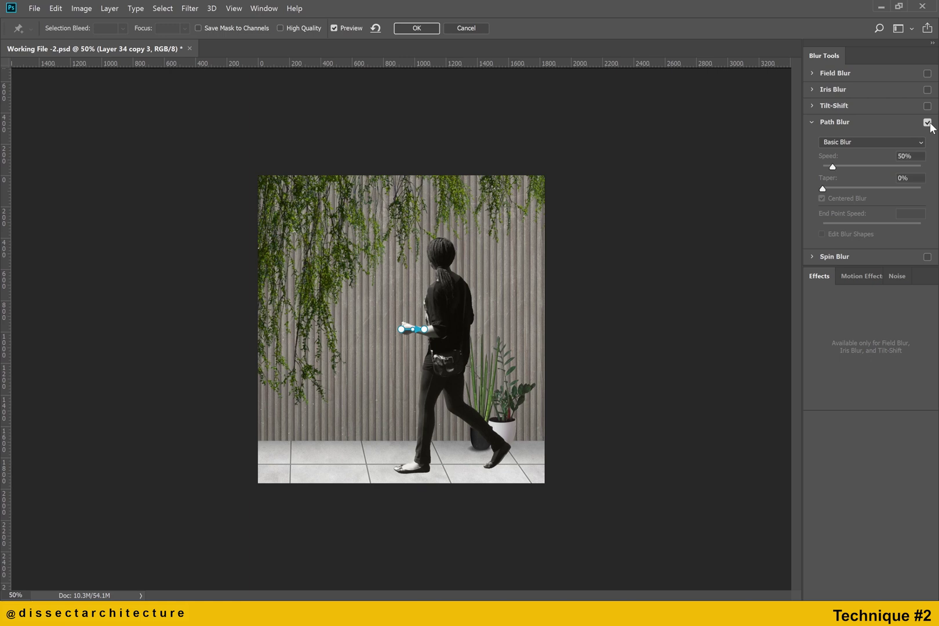
left_click_drag(427, 330, 514, 373)
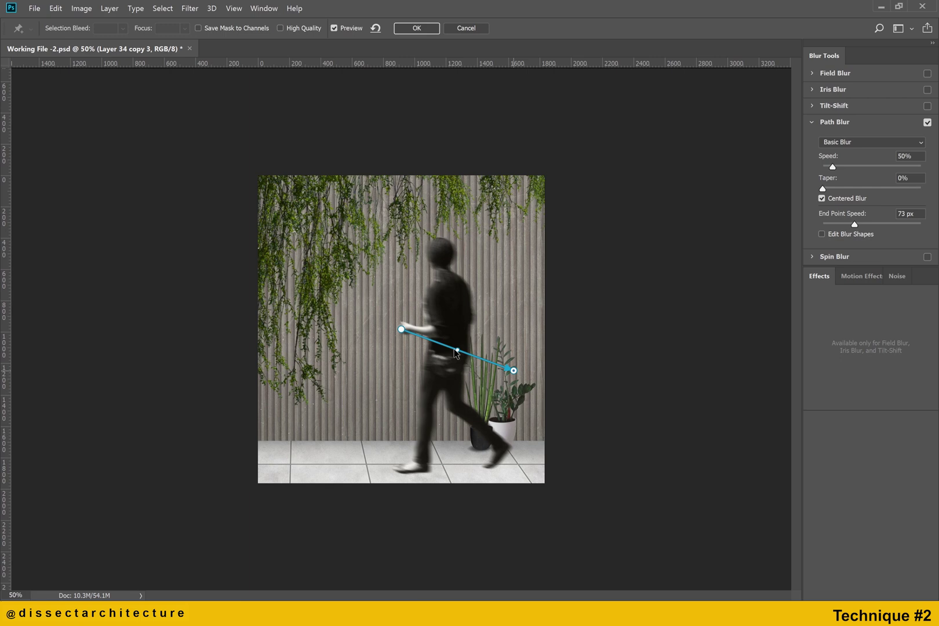
left_click_drag(457, 350, 458, 379)
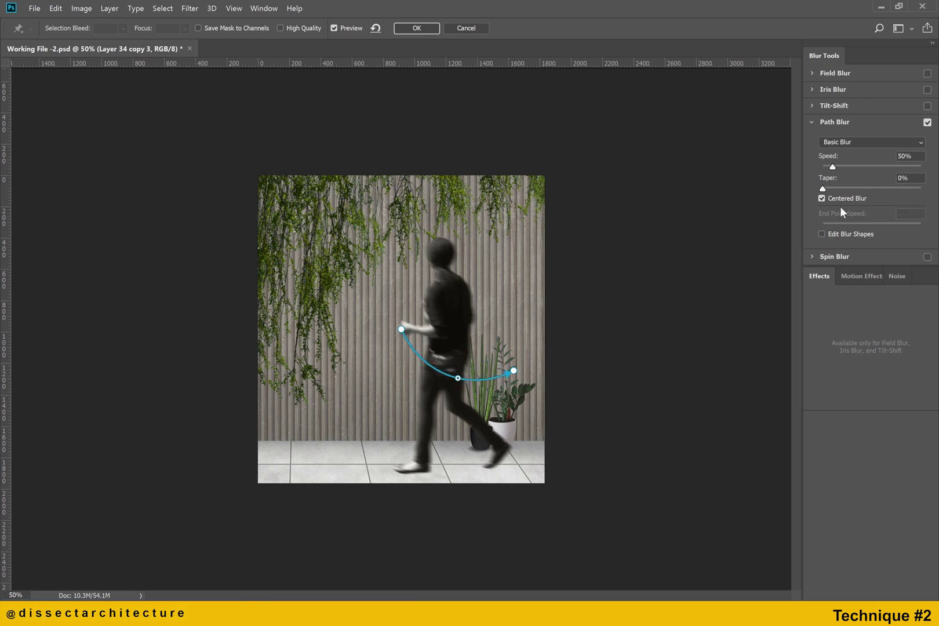
mouse_move(833, 167)
left_mouse_down()
mouse_move(871, 169)
mouse_move(850, 168)
left_mouse_up()
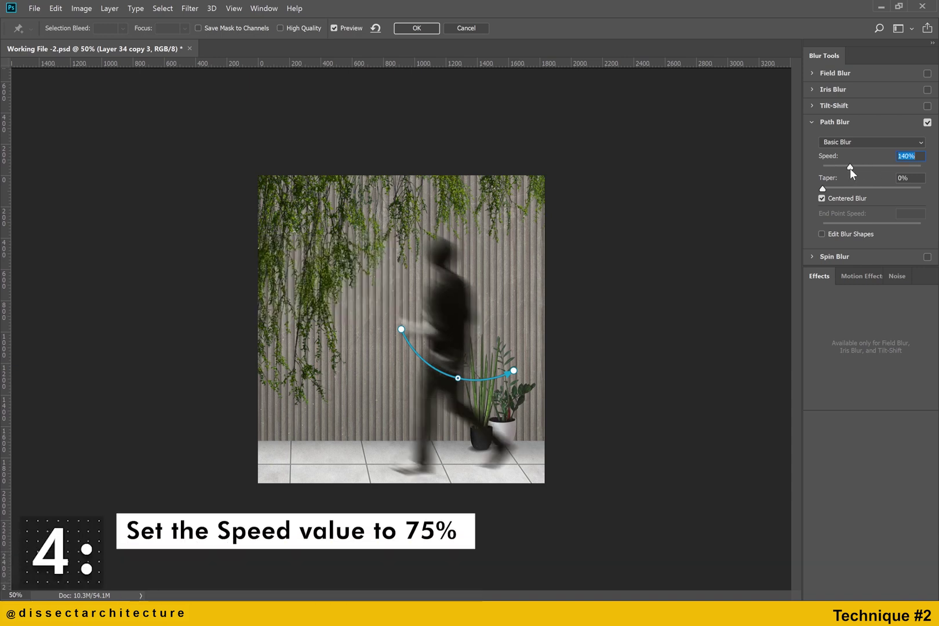
Set Path Blur Speed to 75% and Taper to 15%, and turn off Centered Blur.
left_click(918, 157)
key("ctrl+a")
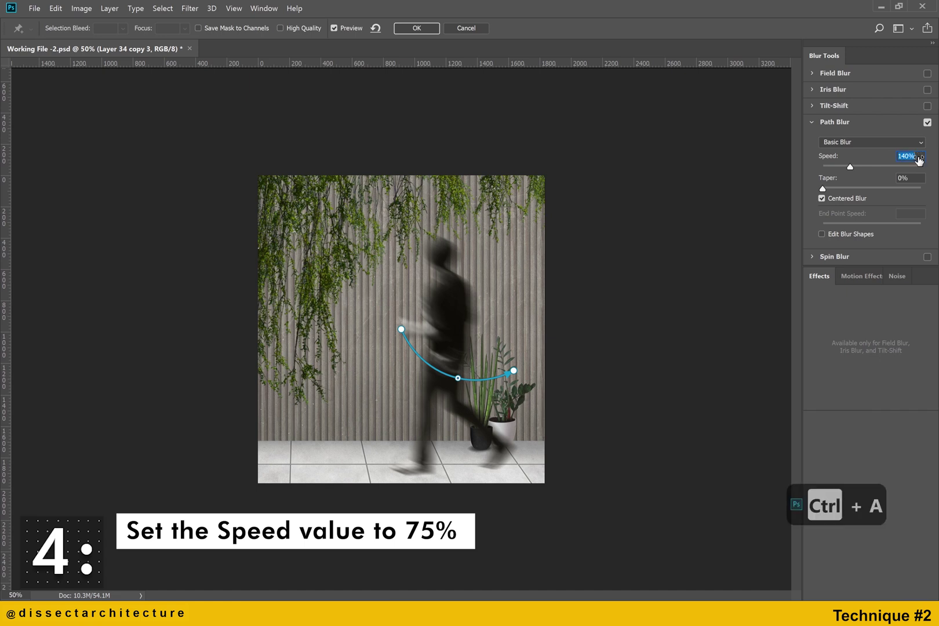
type("75")
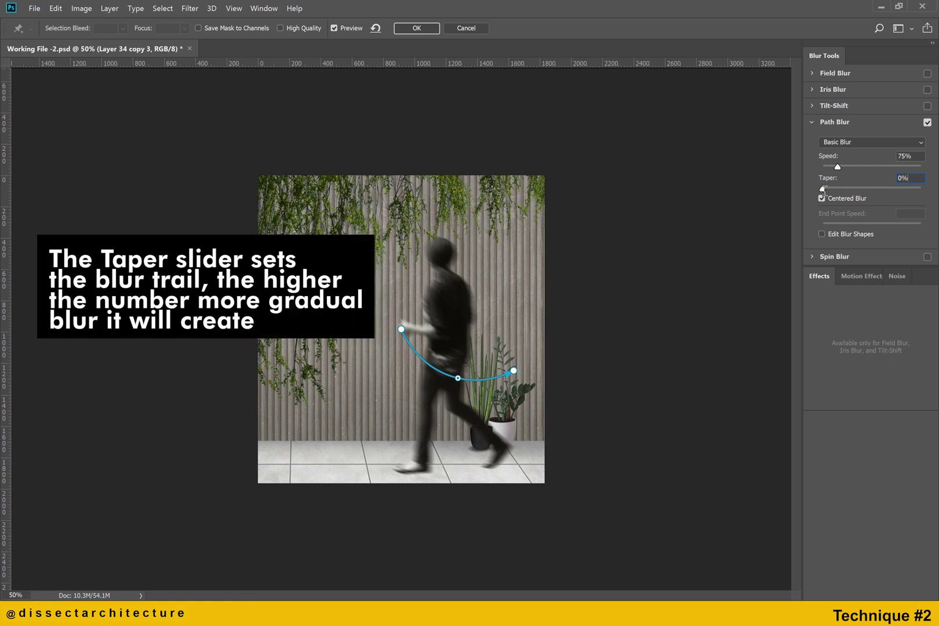
left_click_drag(824, 187, 853, 190)
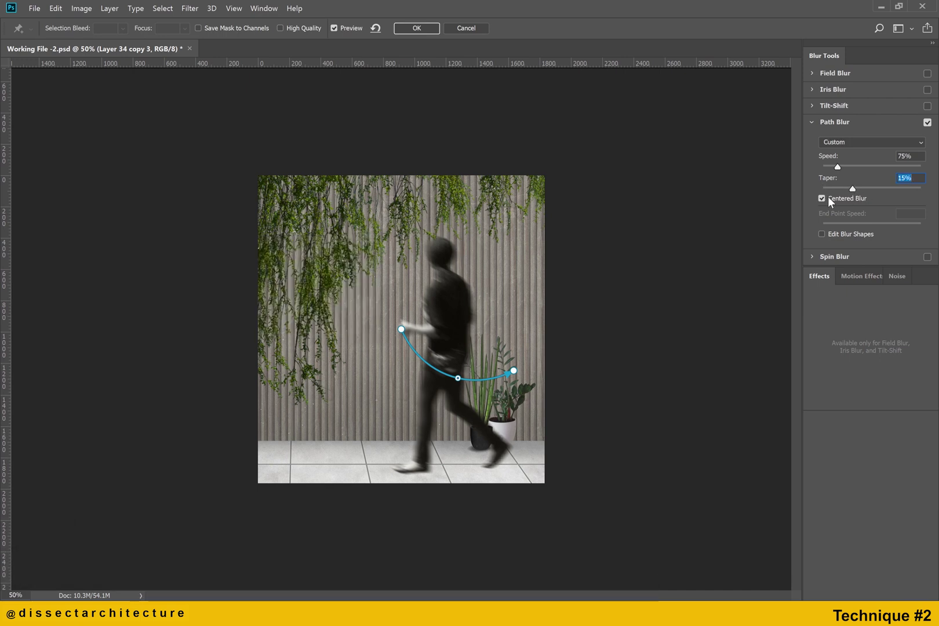
left_click(821, 199)
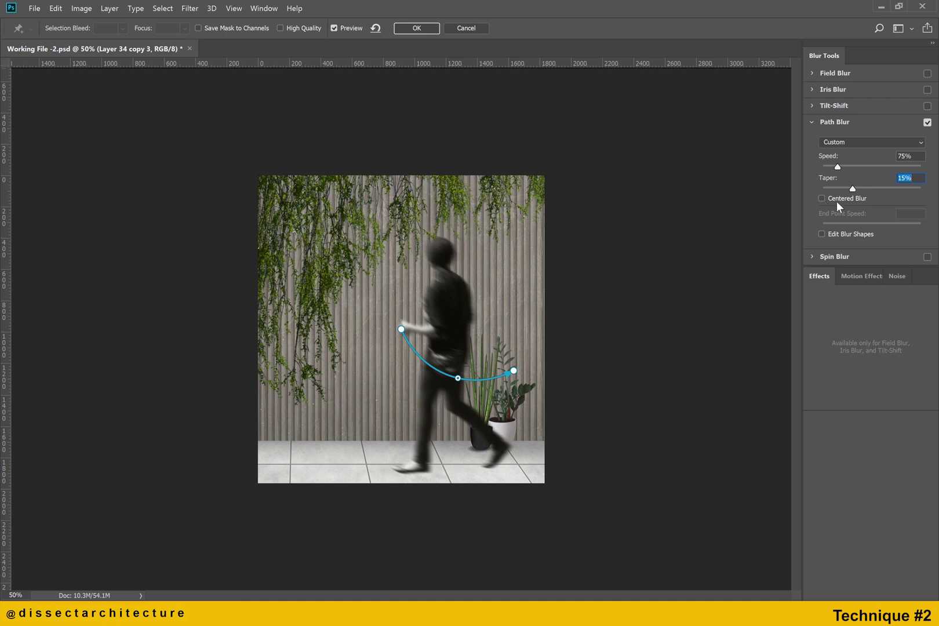
left_click(917, 155)
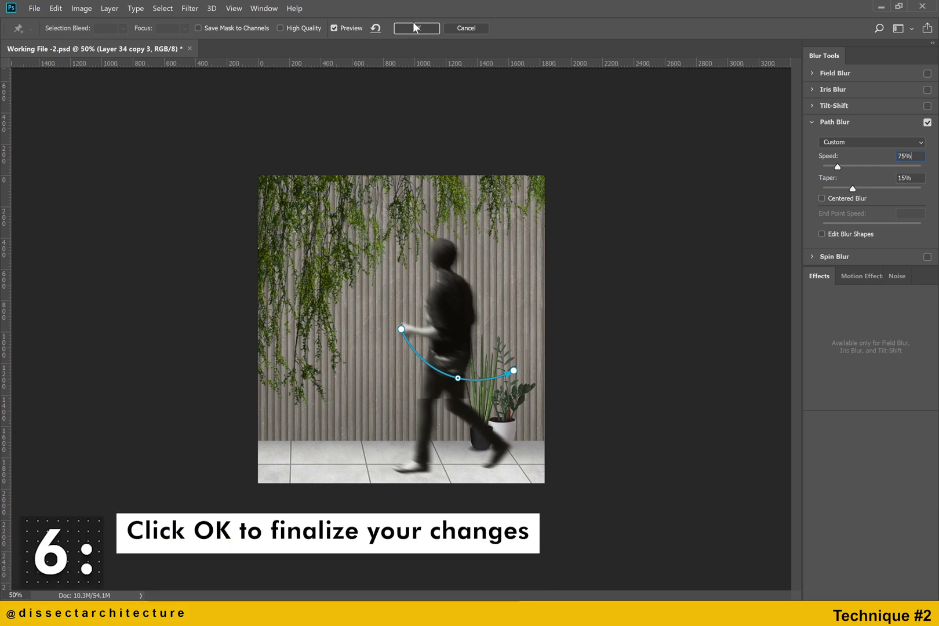
Confirm the Path Blur on the Method 2 figure with OK.
left_click(416, 28)
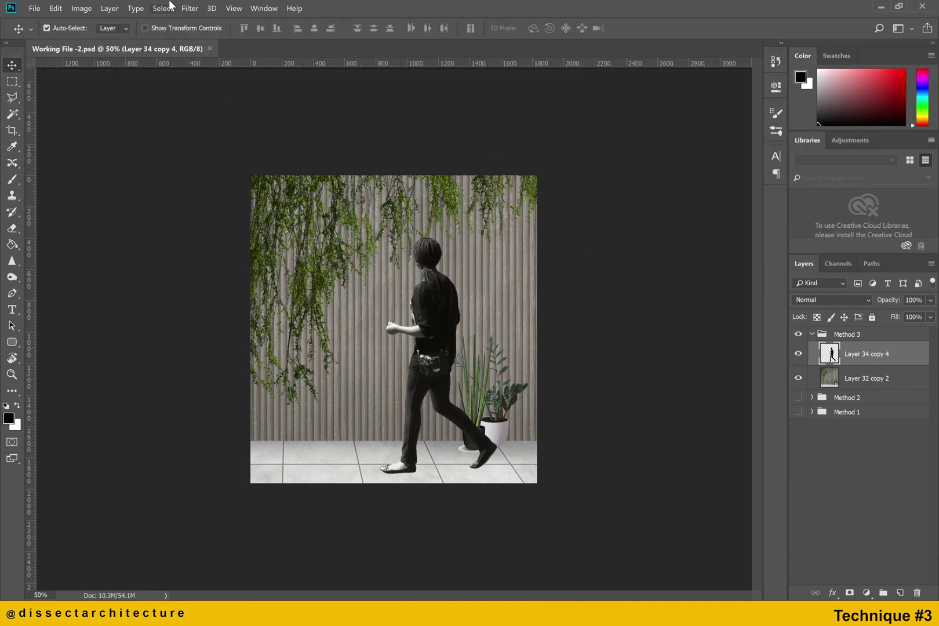
Choose Tilt-Shift from the Blur Gallery for the Method 3 figure copy.
left_click(189, 8)
mouse_move(234, 156)
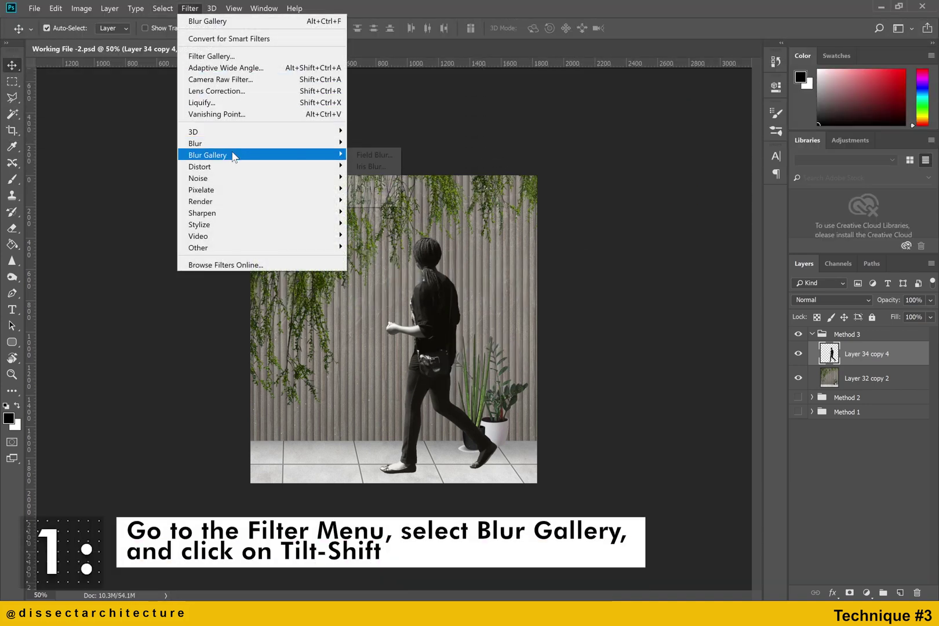
left_click(375, 178)
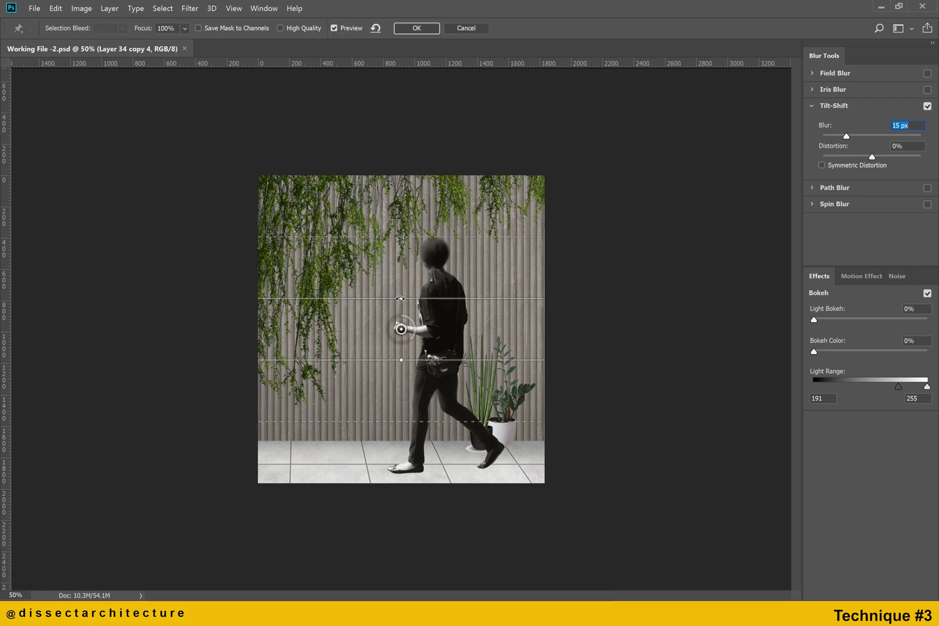
Rotate the Tilt-Shift focus lines to −90° so the sharp band runs vertically.
left_click_drag(400, 299, 438, 326)
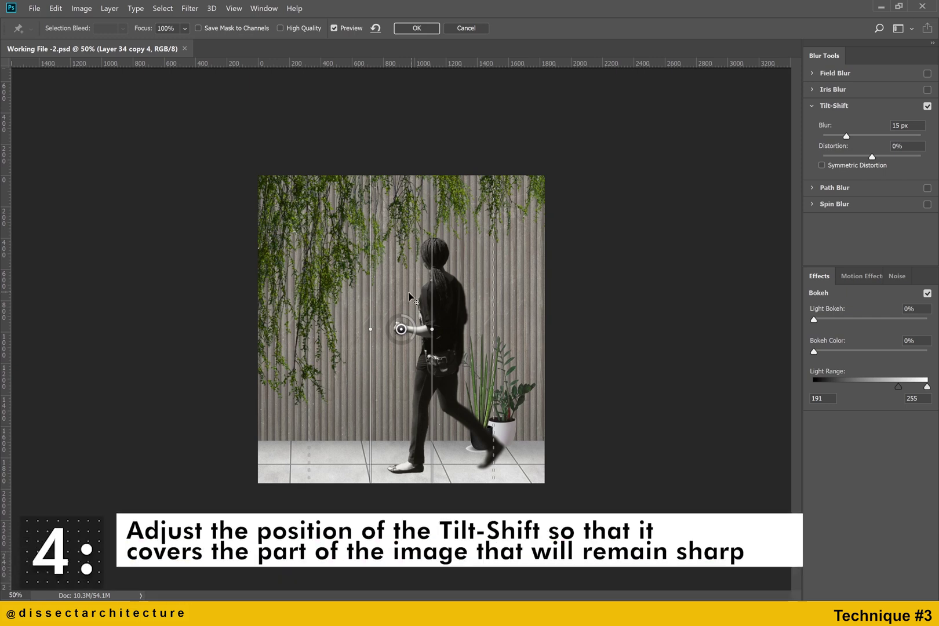
Move the sharp band onto the figure, widen the right fade line, and set Blur to 20 px.
left_click_drag(411, 296, 397, 297)
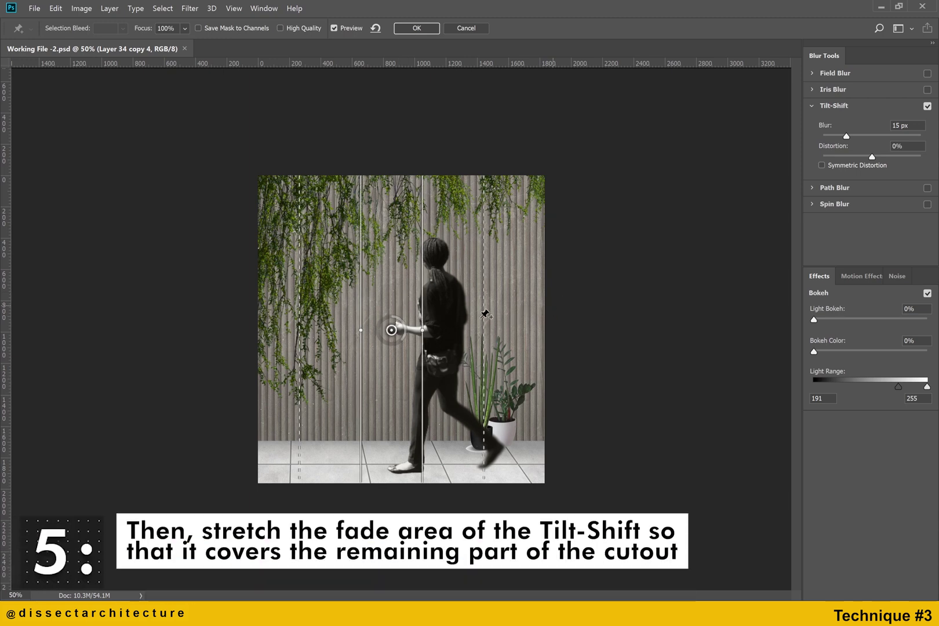
left_click_drag(496, 320, 507, 324)
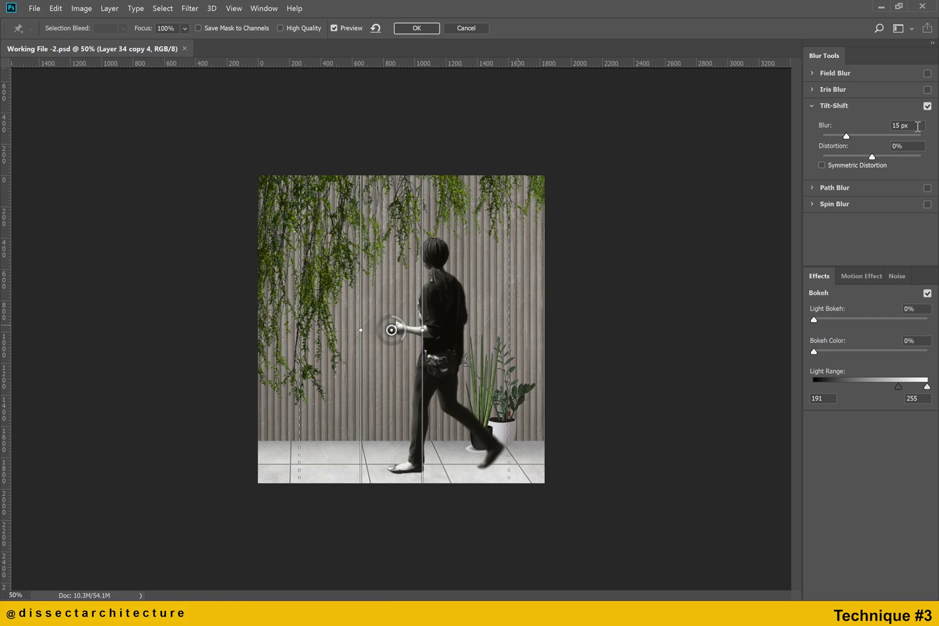
left_click_drag(918, 126, 871, 135)
type("20")
Confirm the 20 px Tilt-Shift blur with OK in the options bar.
left_click(415, 29)
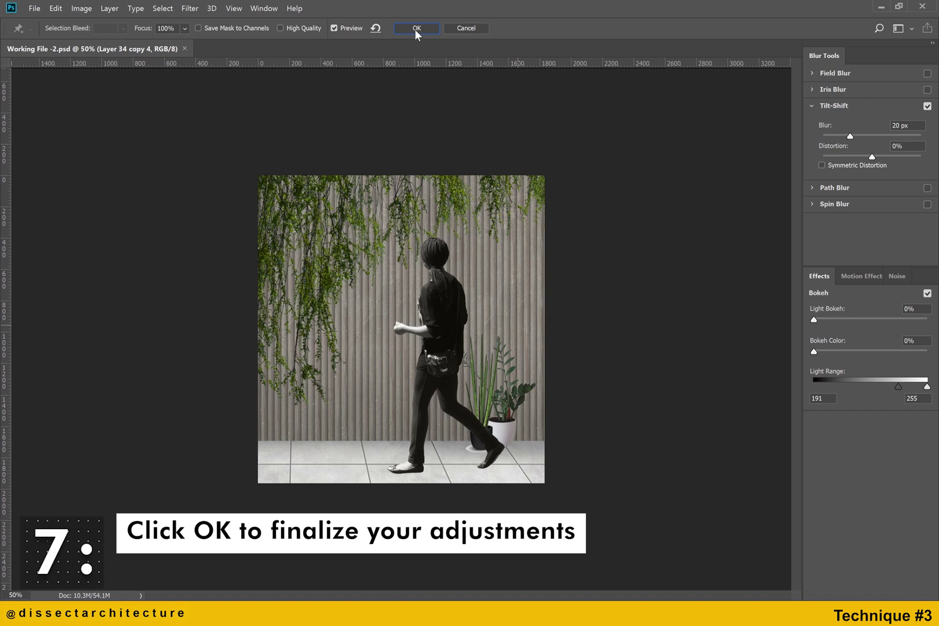